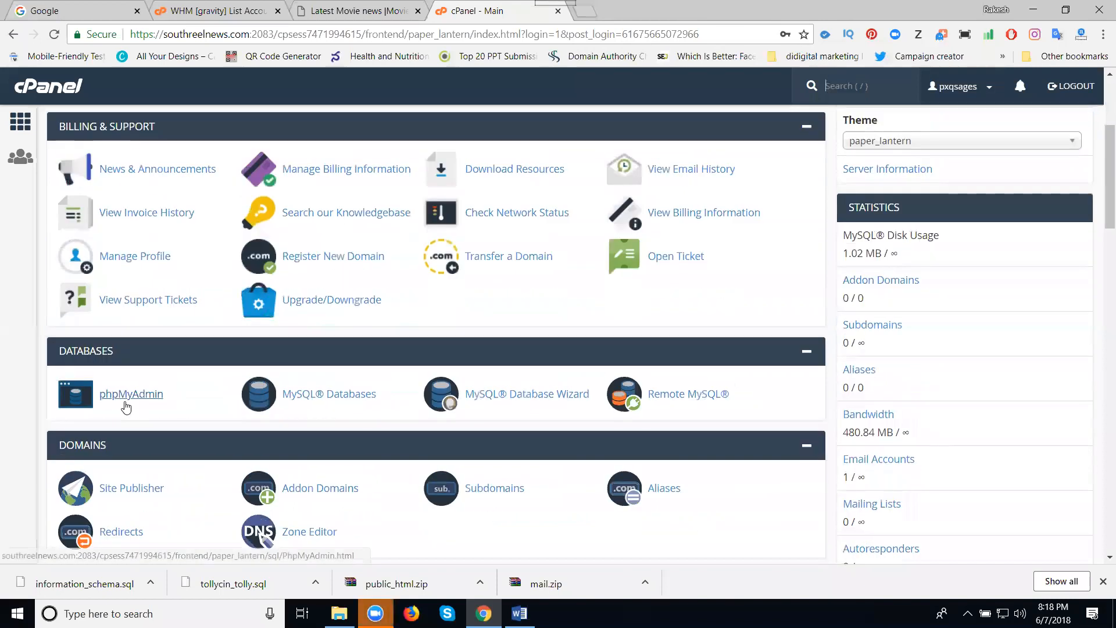
- Open Email Accounts and bring up the Add Email Account form, ready for the account name
scroll(127, 404, "down", 2)
scroll(127, 404, "down", 1)
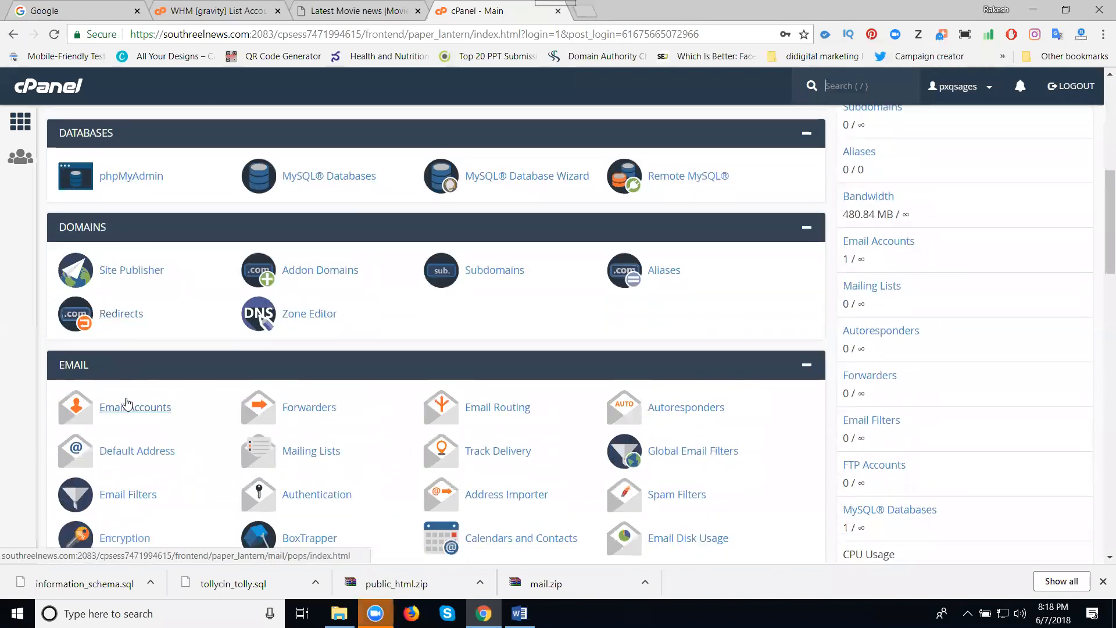
left_click(129, 407)
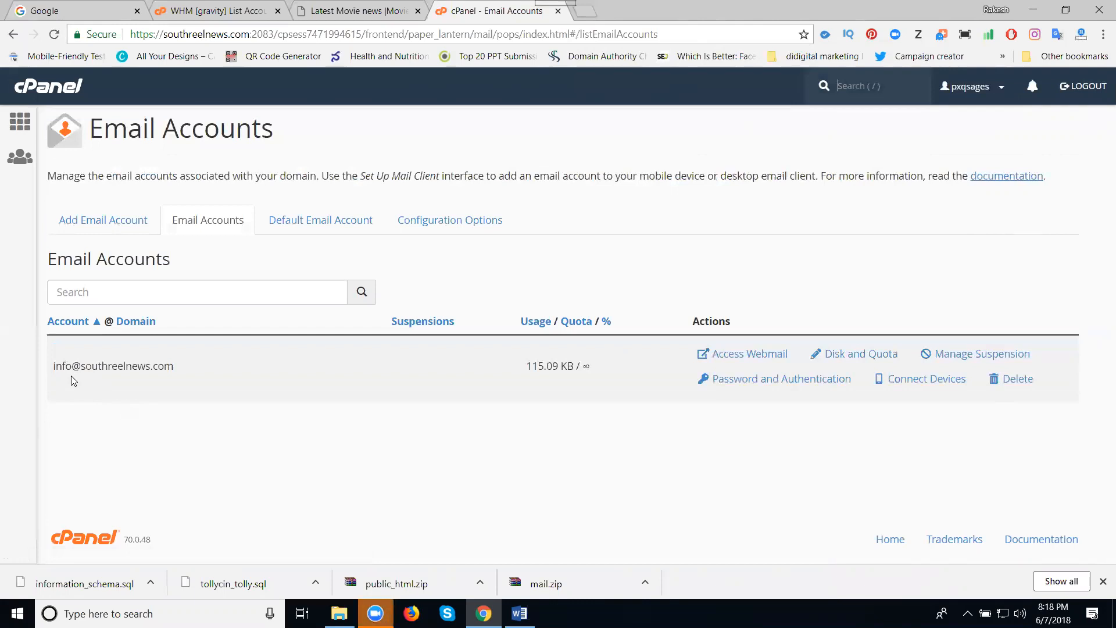
left_click(93, 227)
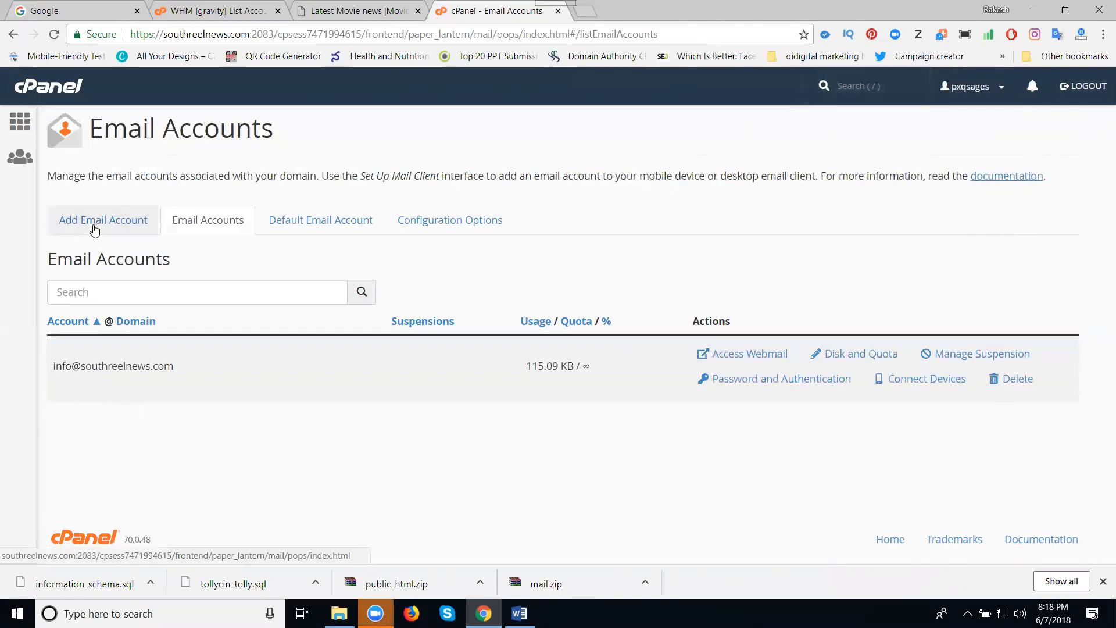
left_click(128, 313)
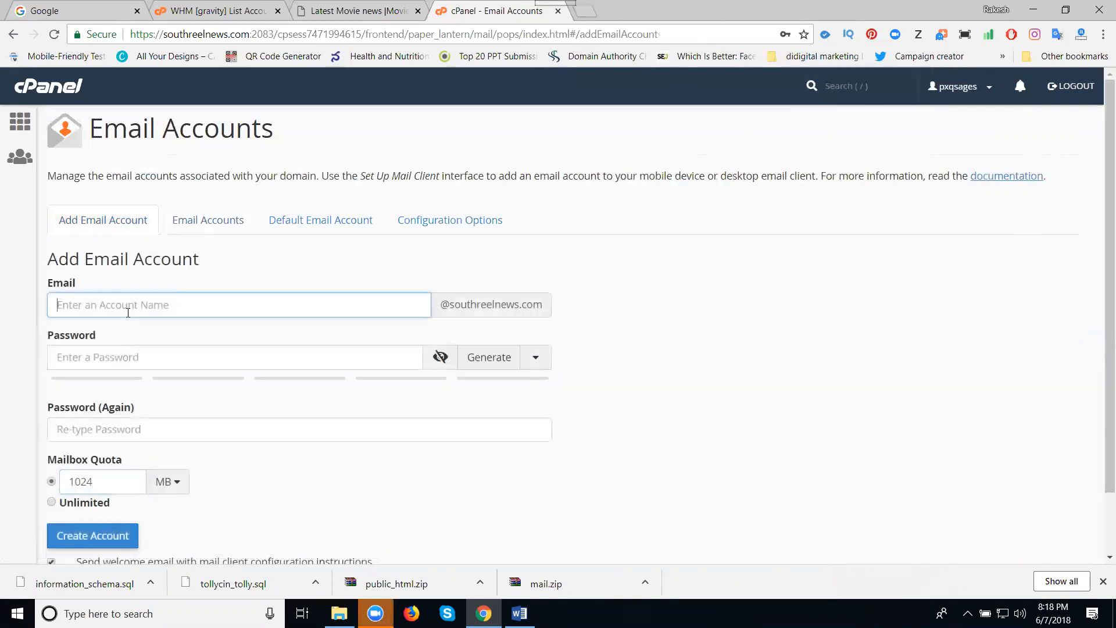
- Enter the username ads and a strength-76 password in both password fields
type("ads")
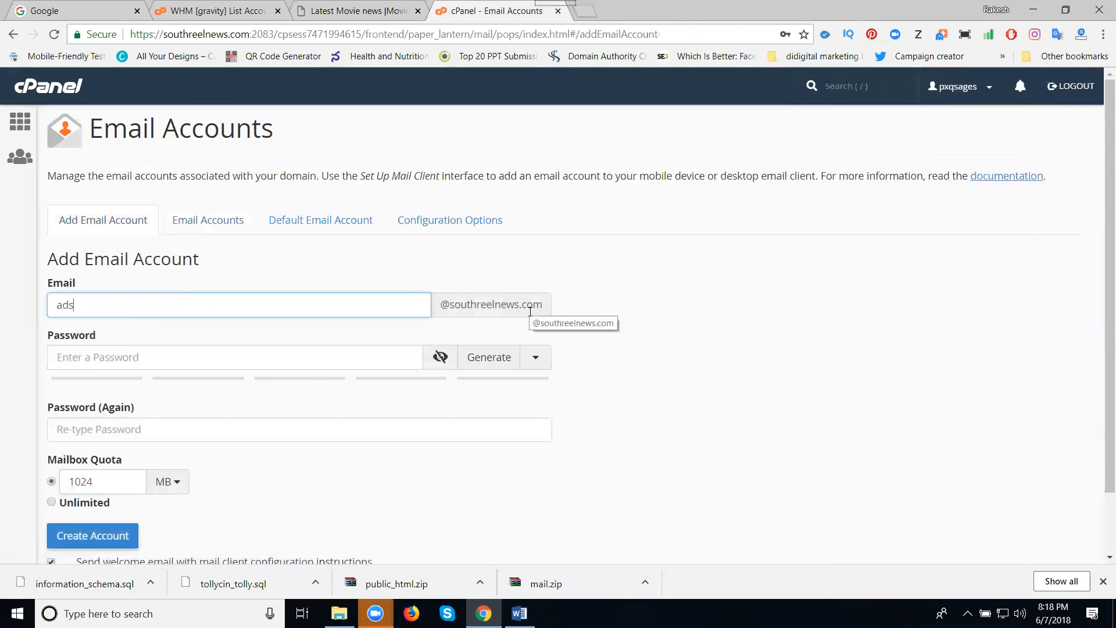
left_click(239, 353)
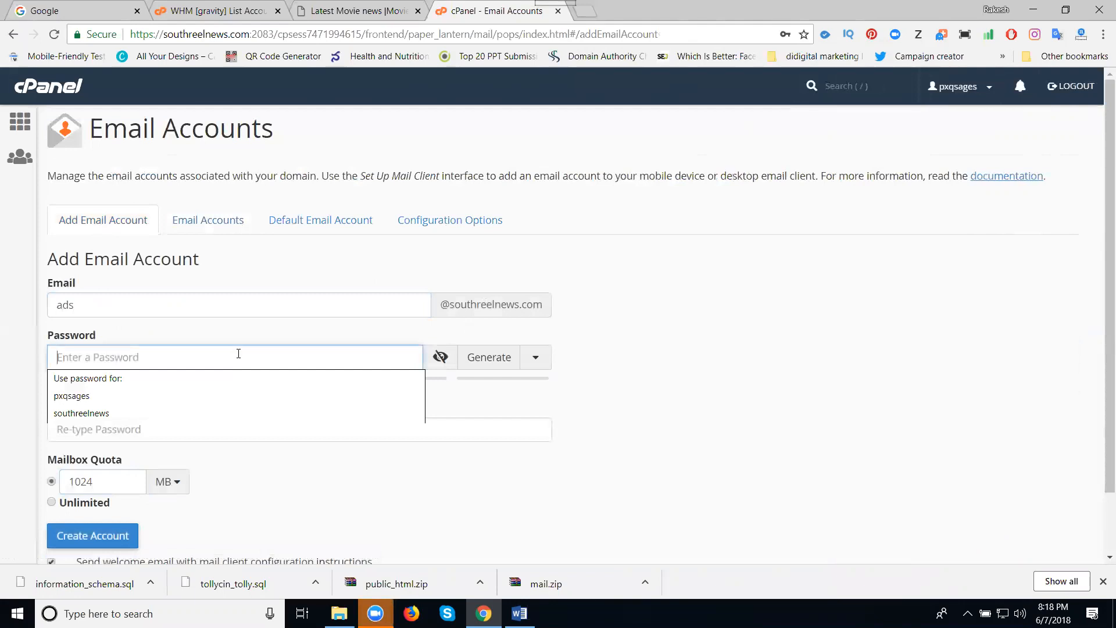
left_click(611, 351)
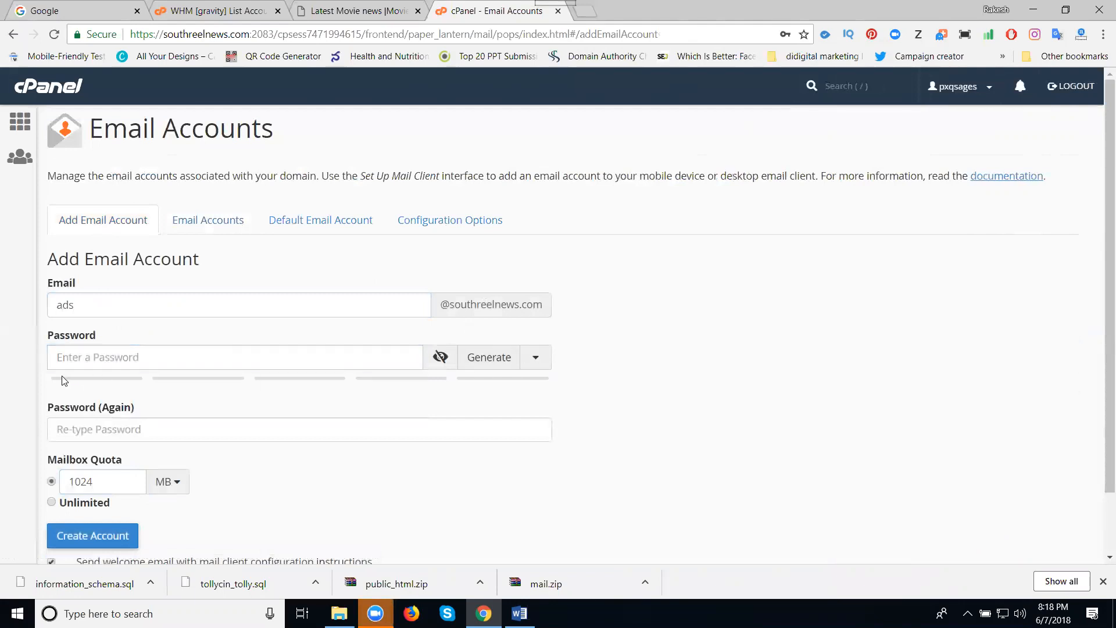
left_click(303, 361)
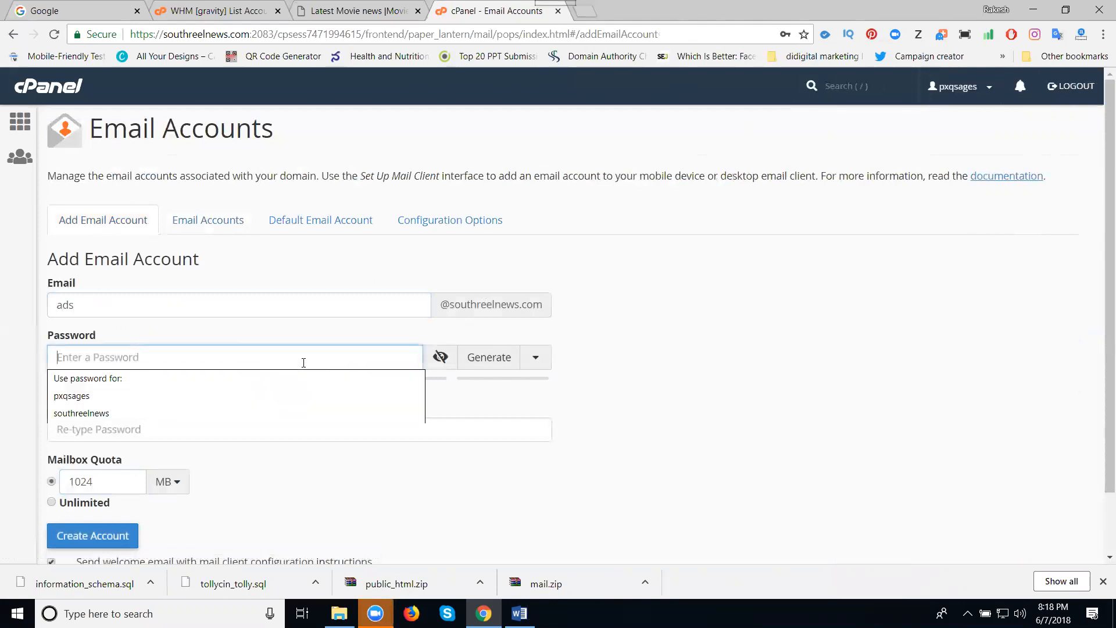
type("••••")
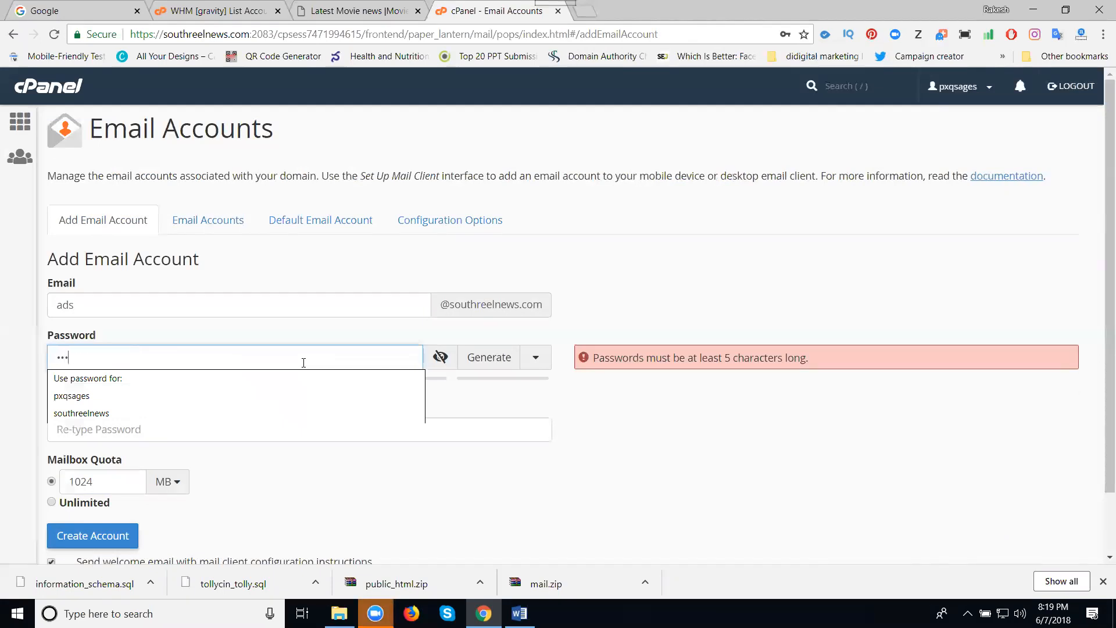
type("•••••••")
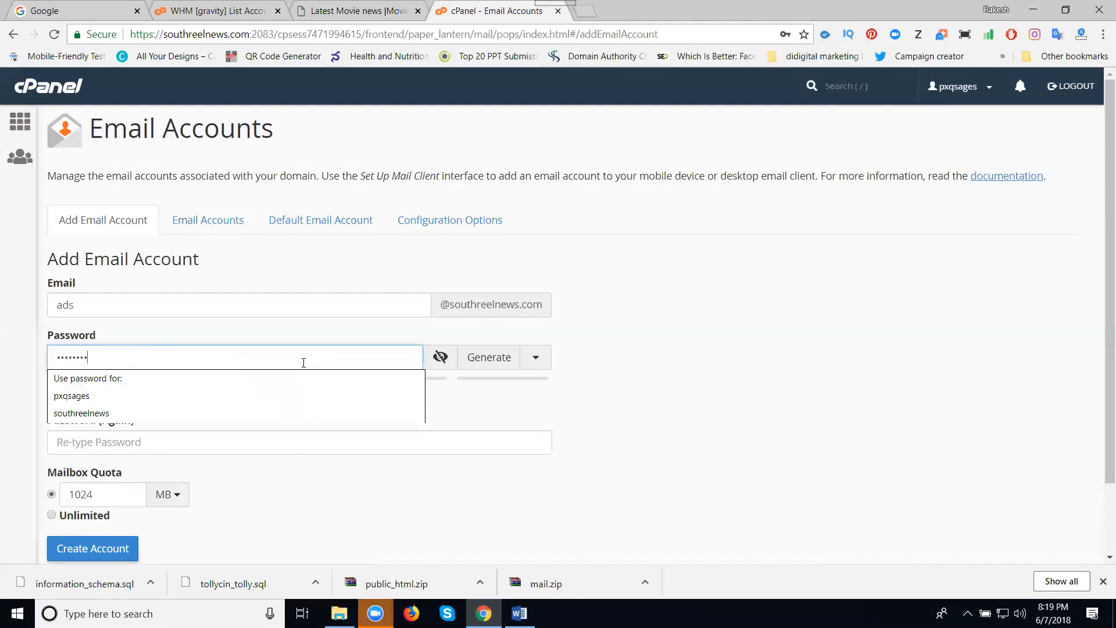
type("•")
key("Tab")
type("••••")
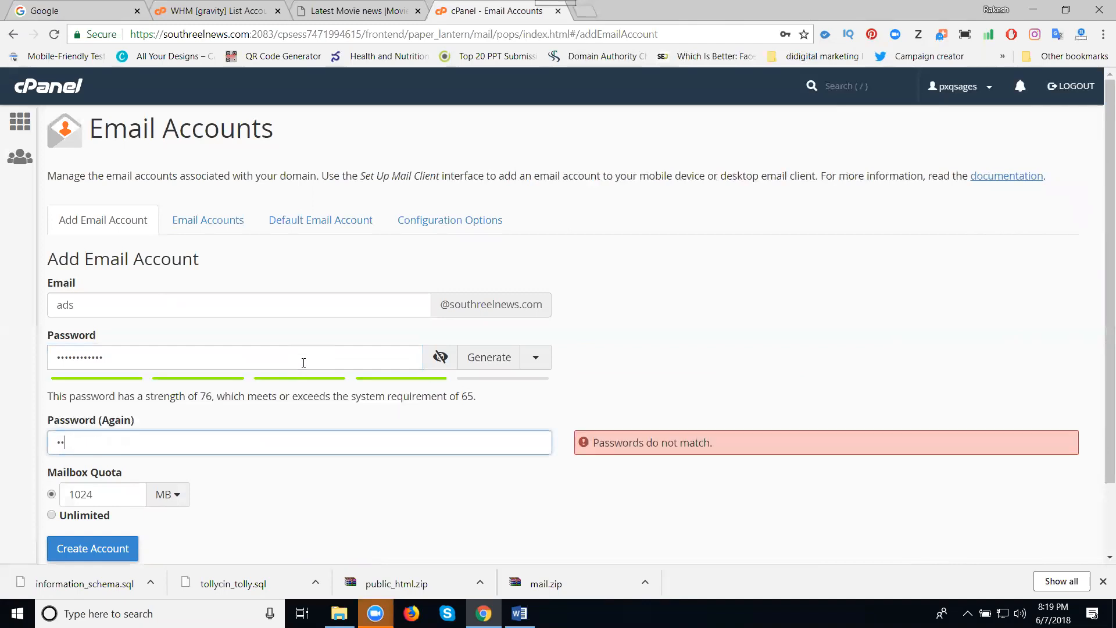
type("••••••••")
left_click(898, 307)
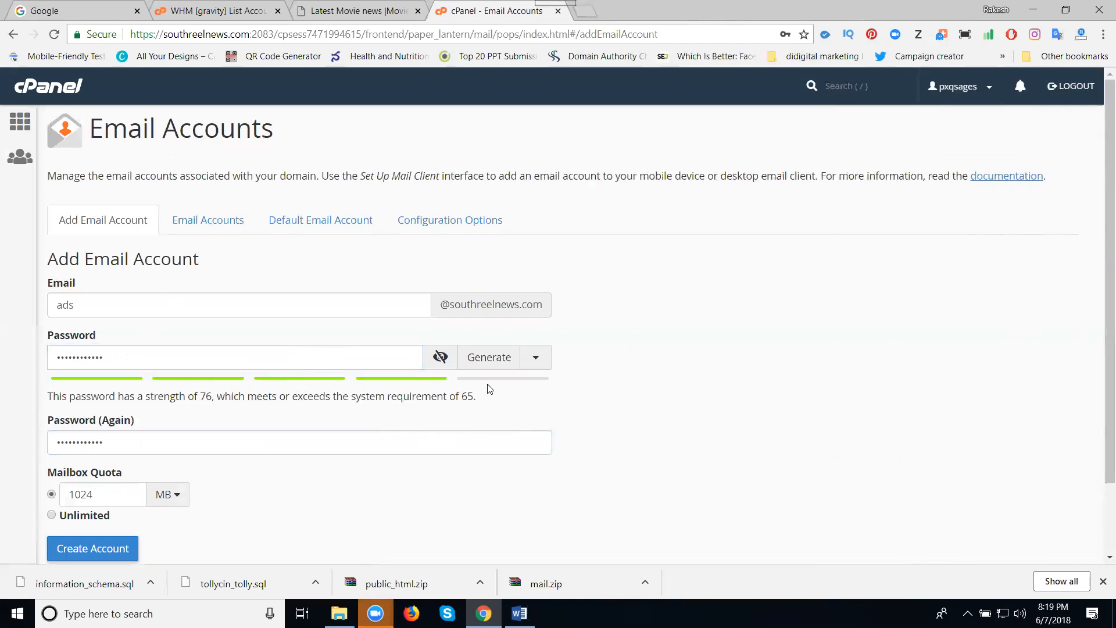
- Edit the password and its confirmation so both end in the same character and match
left_click(61, 358)
key("BackSpace")
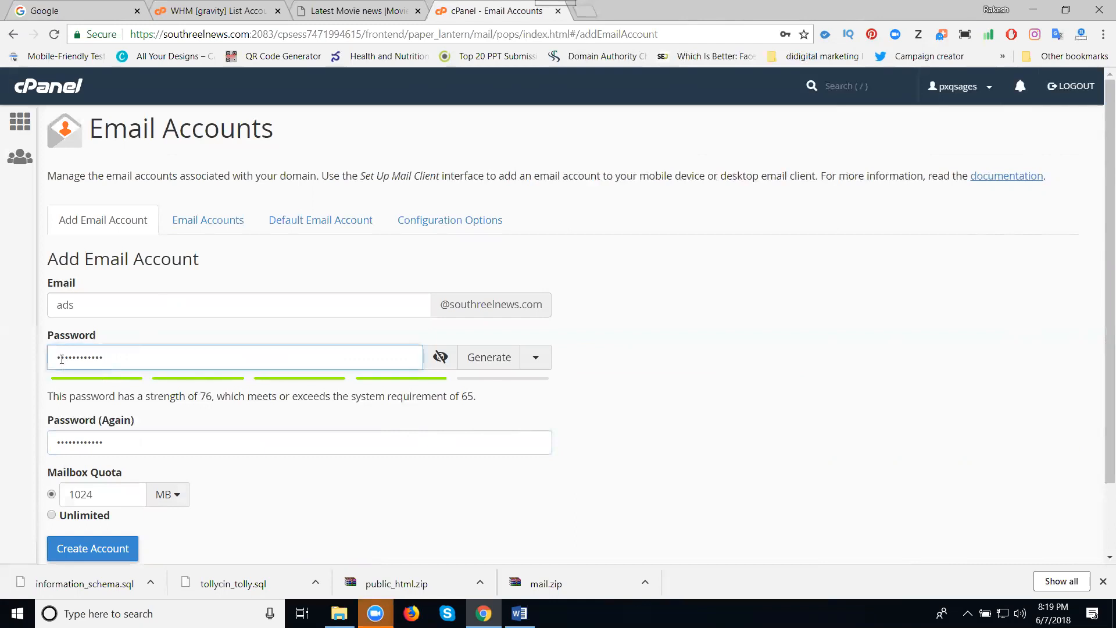
type("1")
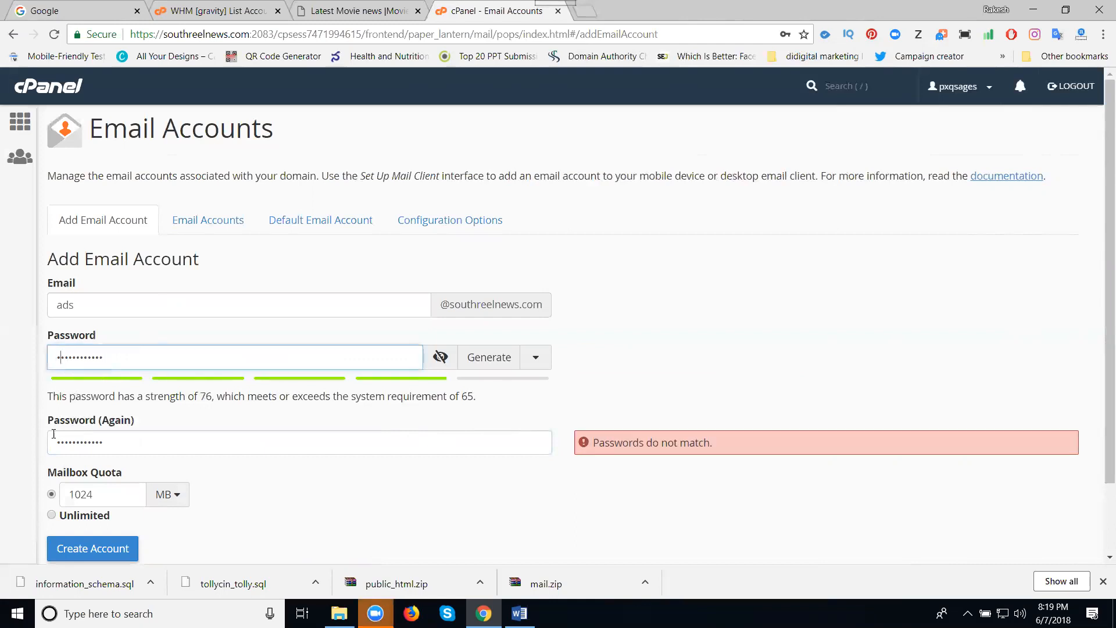
left_click(61, 442)
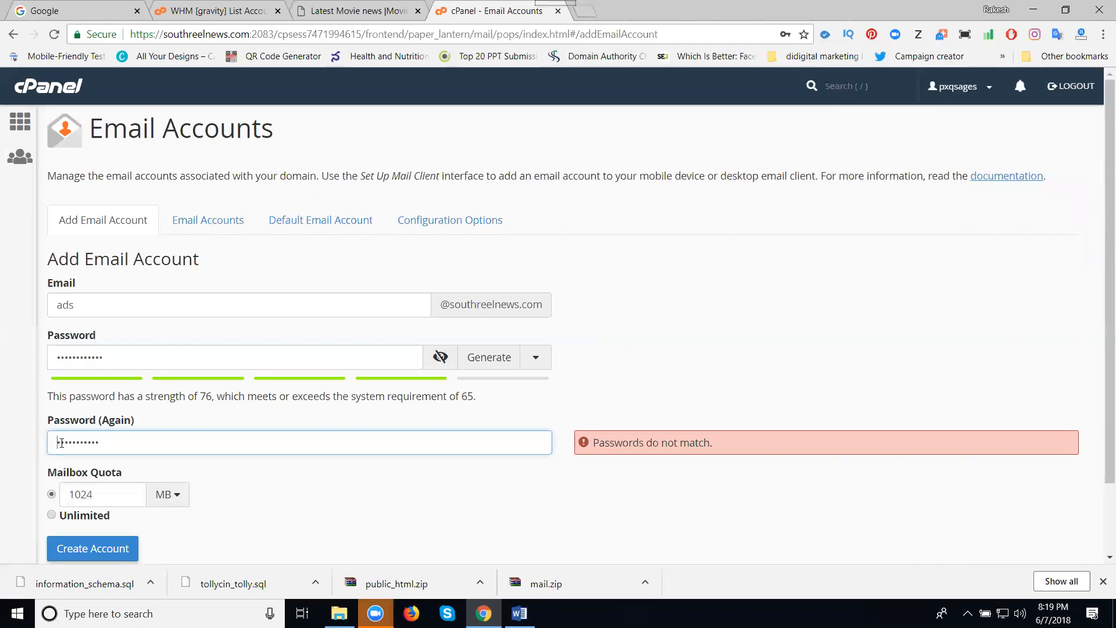
type("1")
left_click(837, 342)
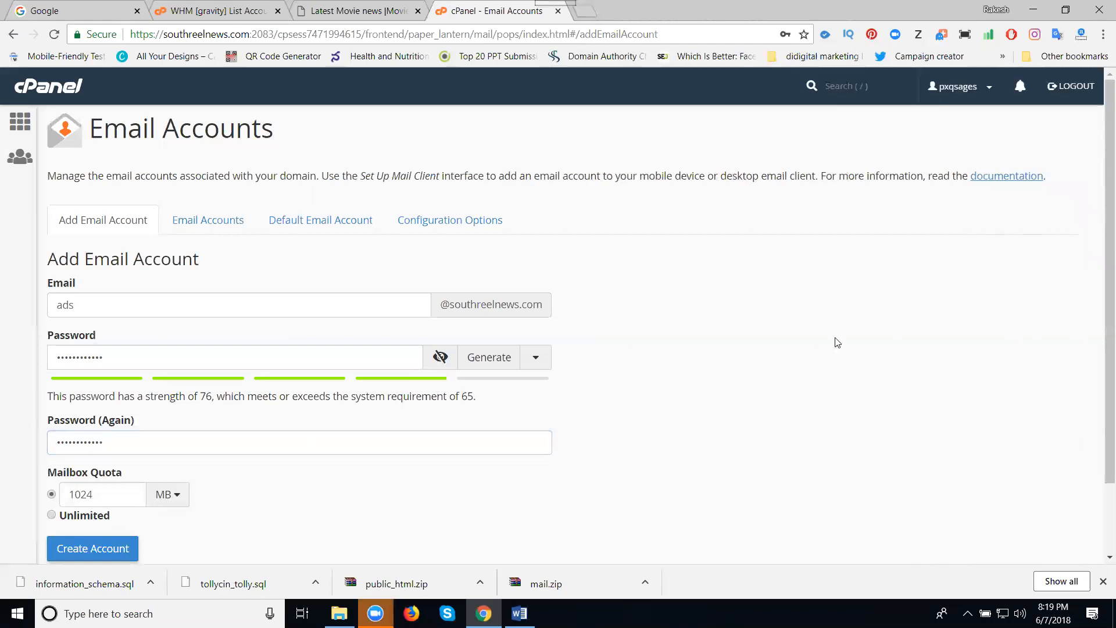
- Replace the password with a stronger one rated 76, above the required 65
left_click(229, 353)
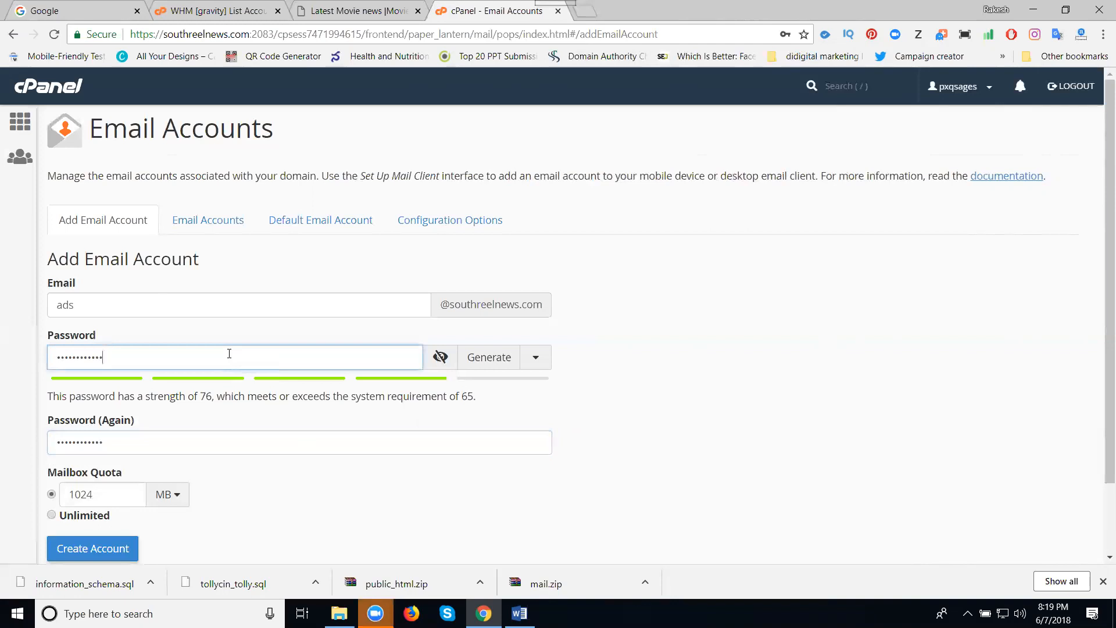
type("1111")
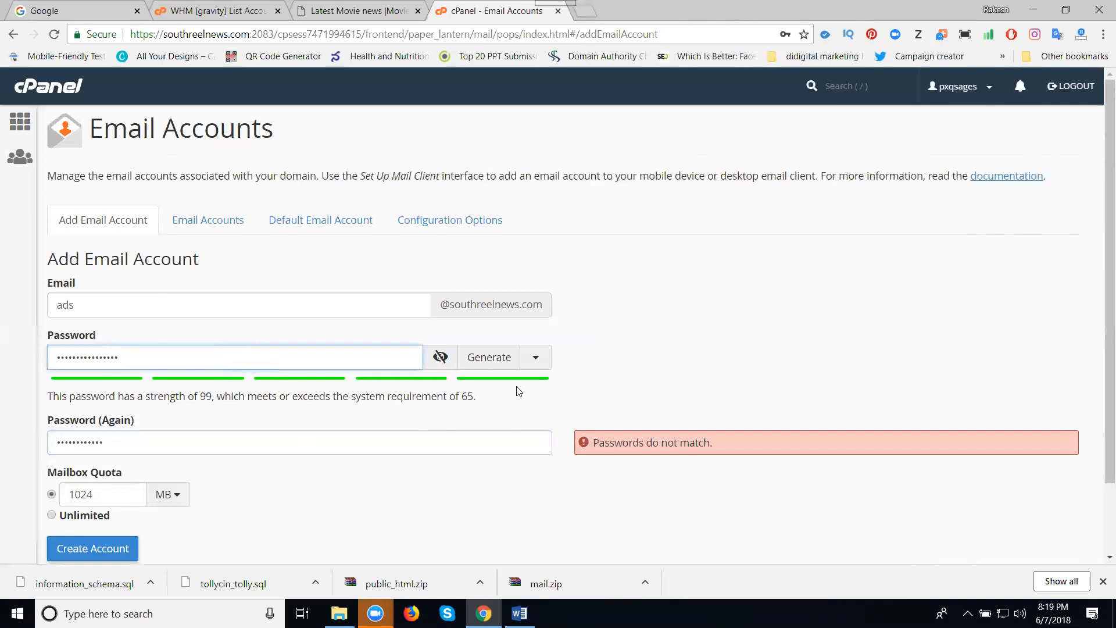
double_click(132, 349)
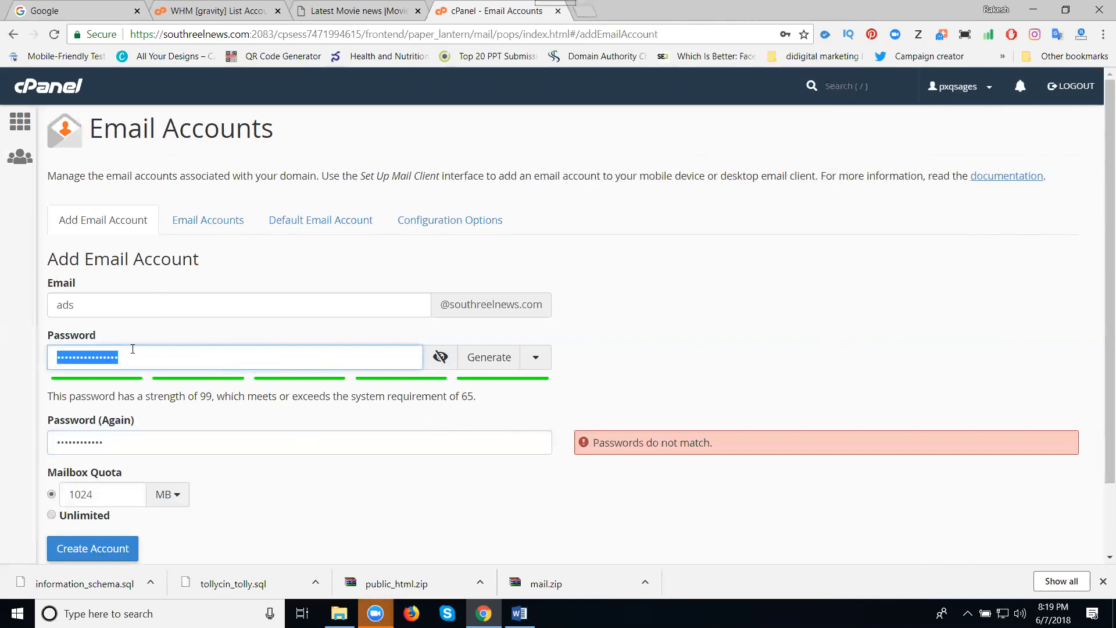
type("••••")
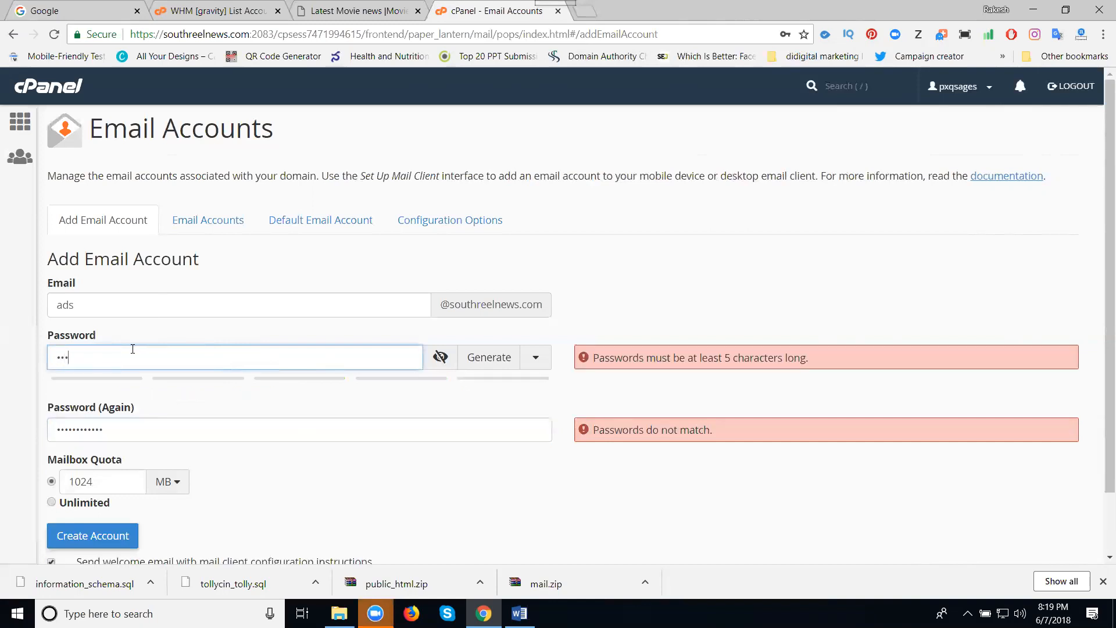
type("•••••••")
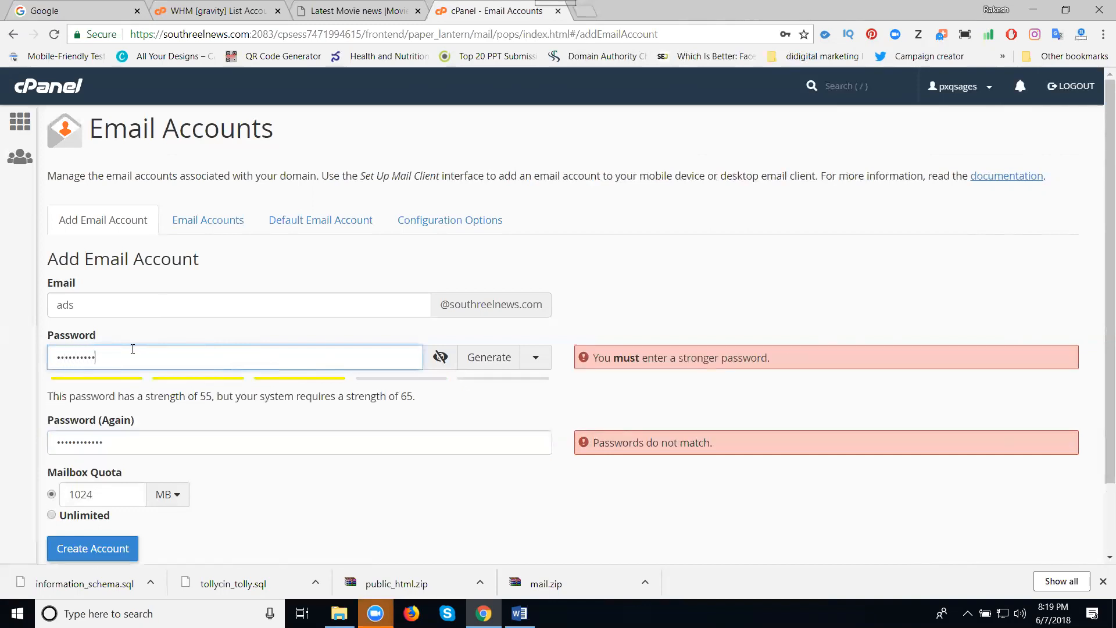
type("•")
left_click(829, 381)
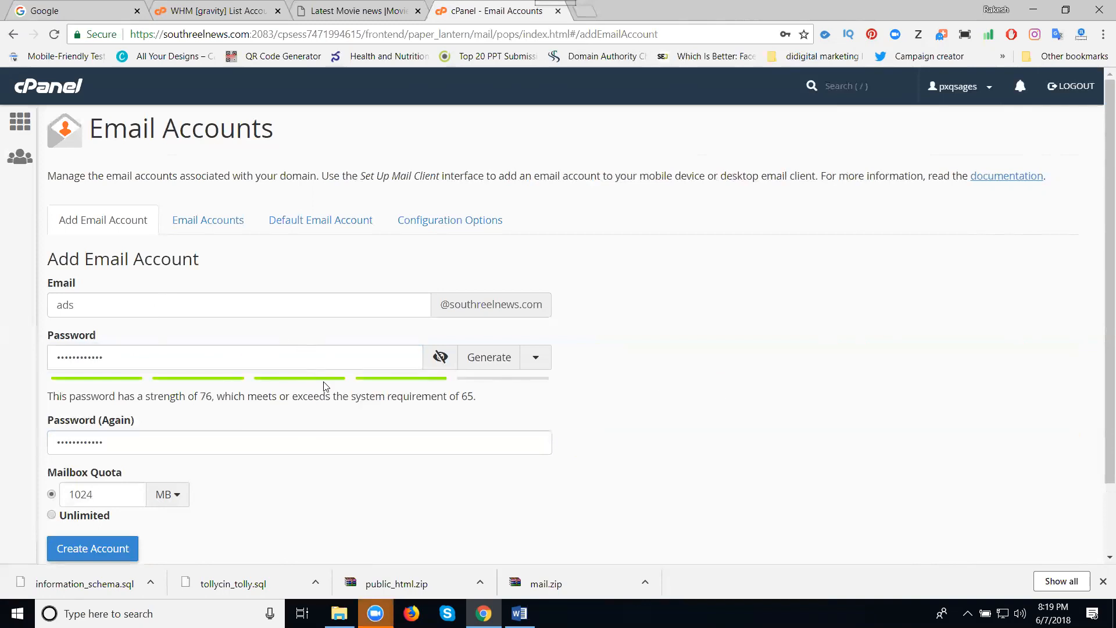
- Give the ads mailbox an Unlimited quota, create it, and view it in the Email Accounts list
scroll(335, 453, "down", 2)
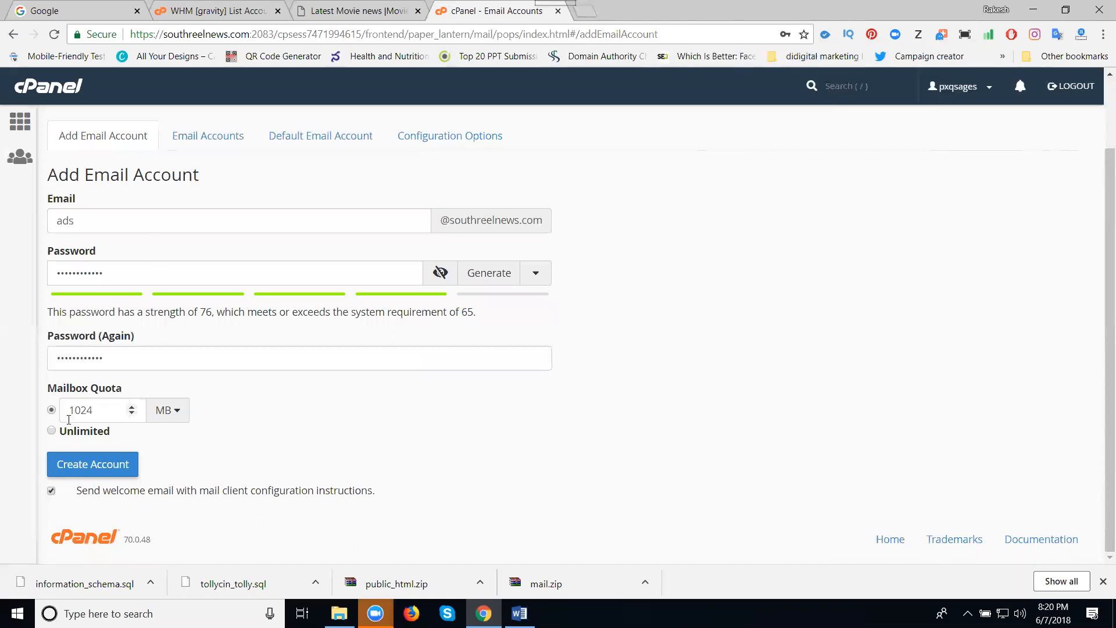
left_click(51, 433)
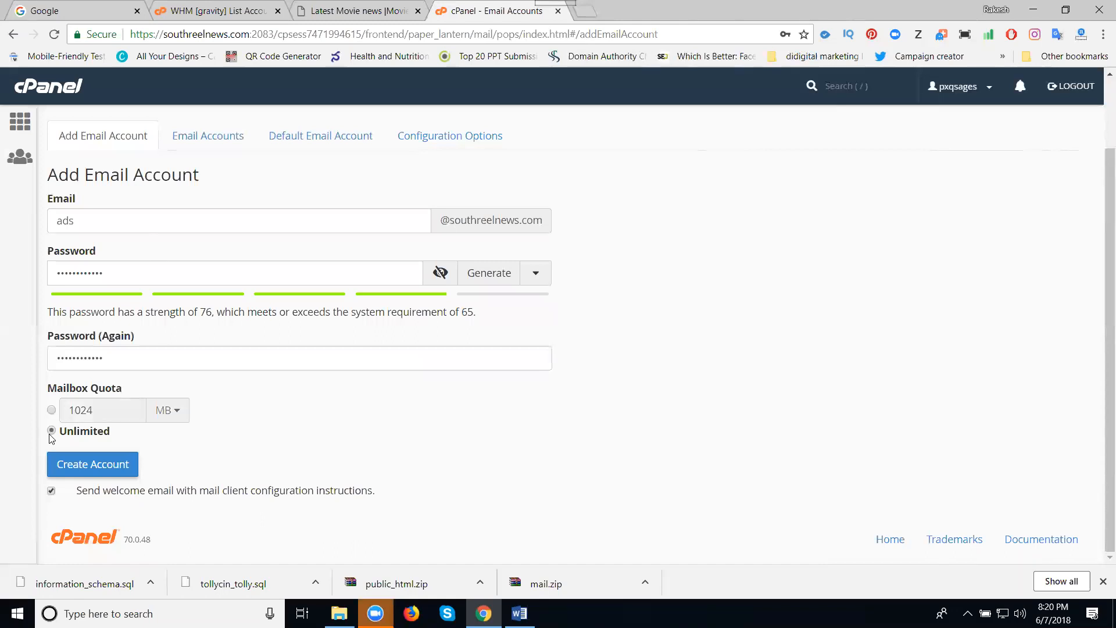
left_click(77, 465)
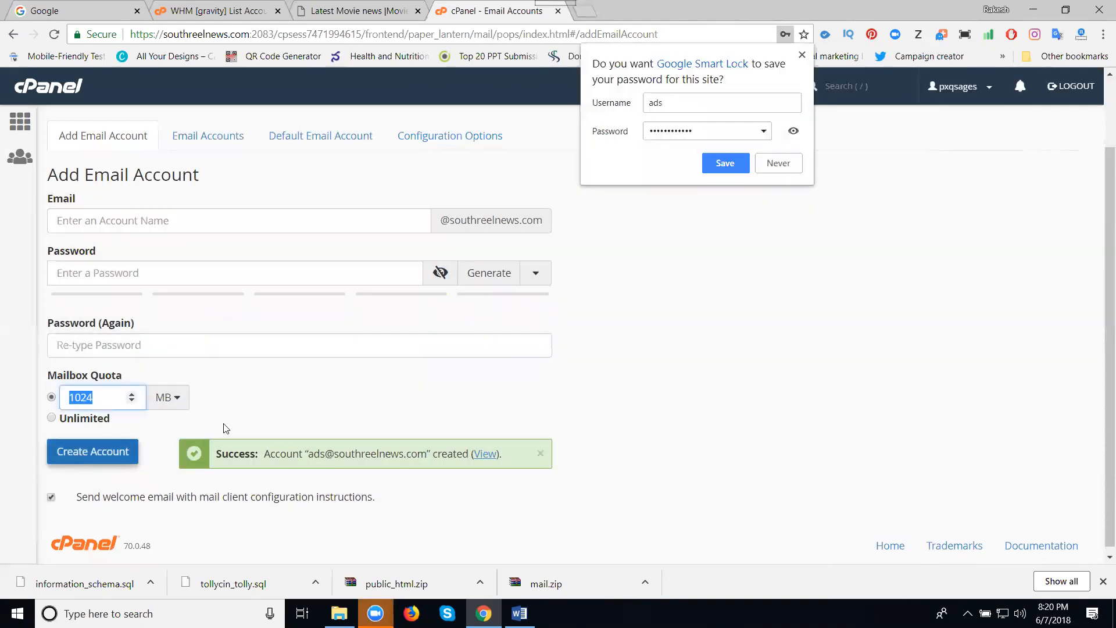
left_click(770, 168)
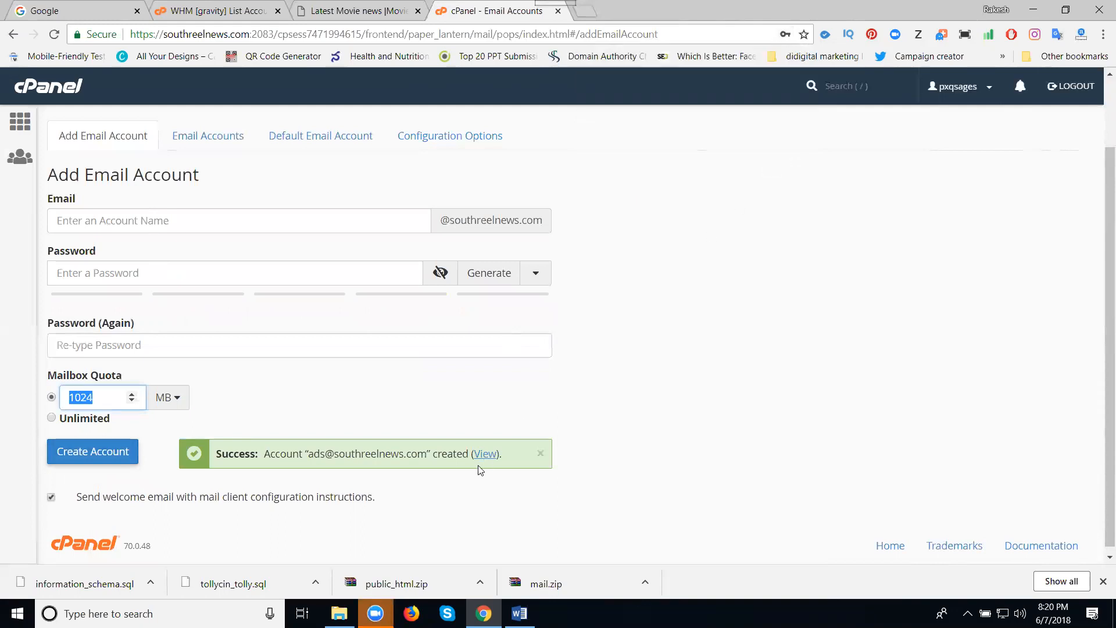
left_click(209, 136)
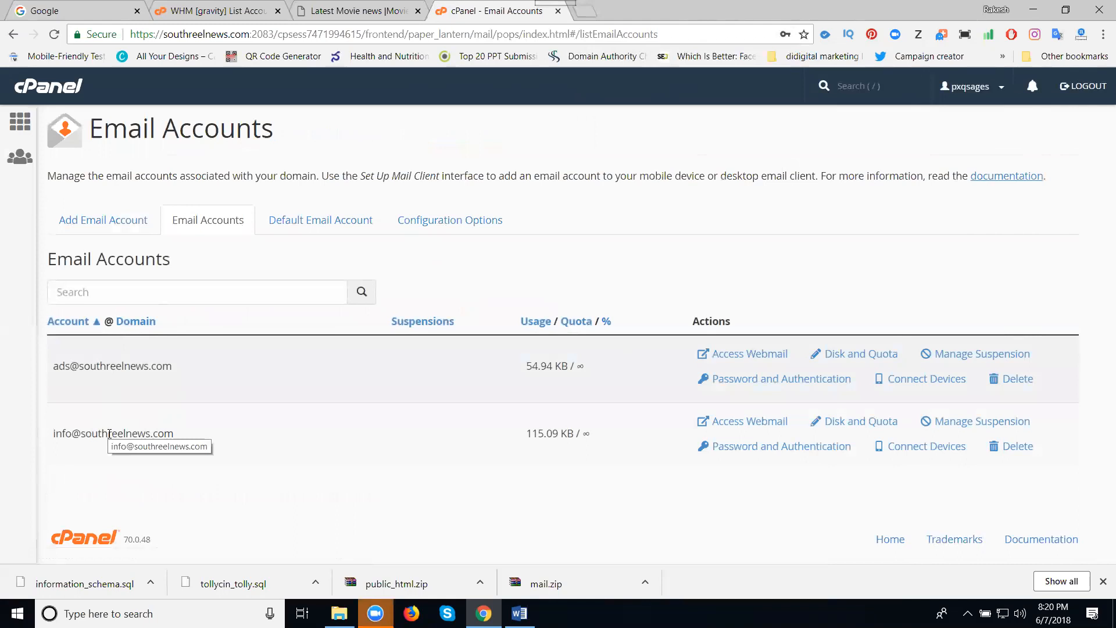
- Load southreelnews.com/webmail in a new Chrome tab
left_click(588, 13)
type("s")
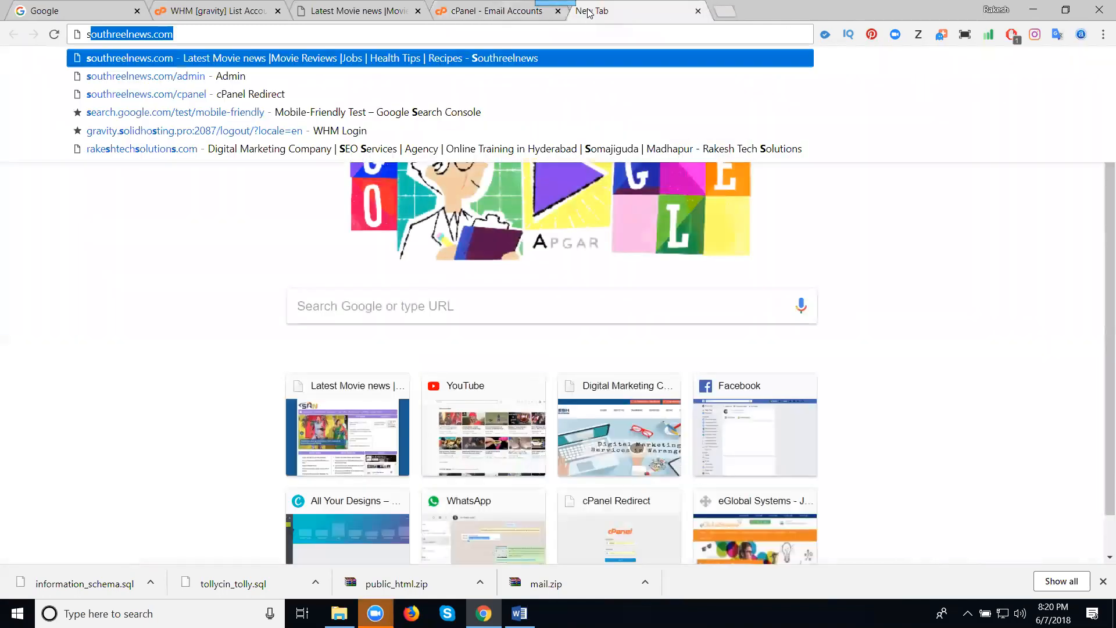
type("outhreel")
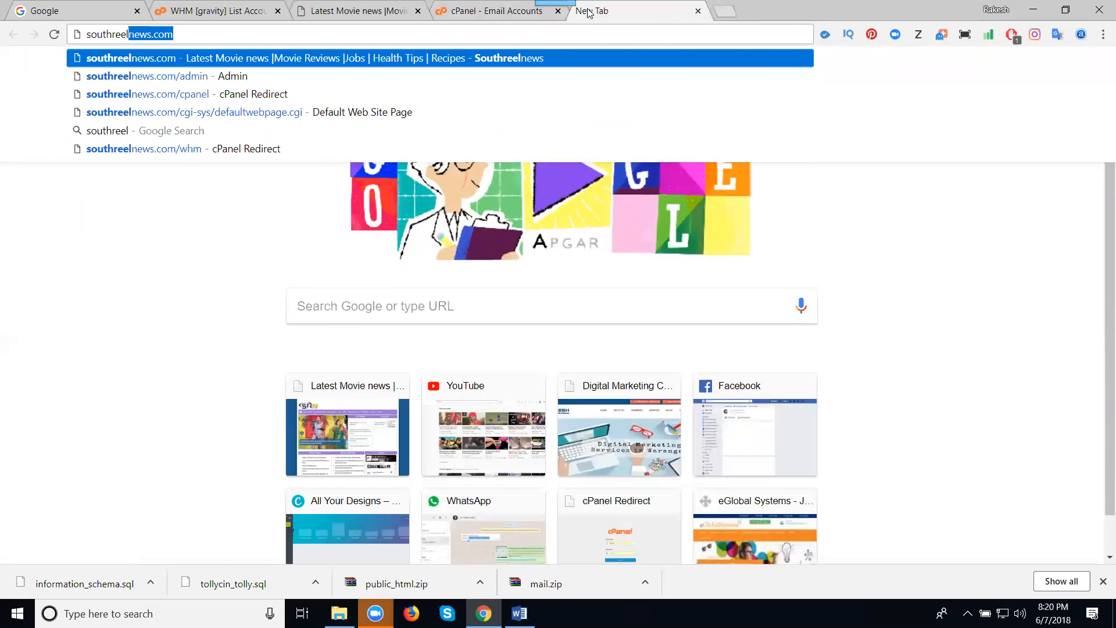
type("news.com/webmail")
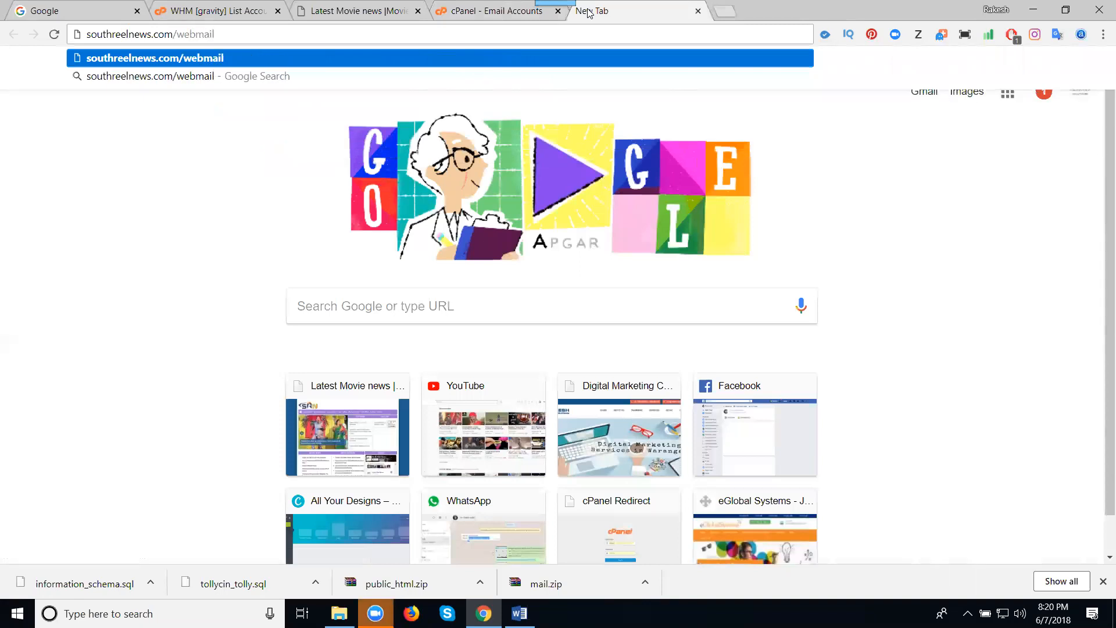
key("Return")
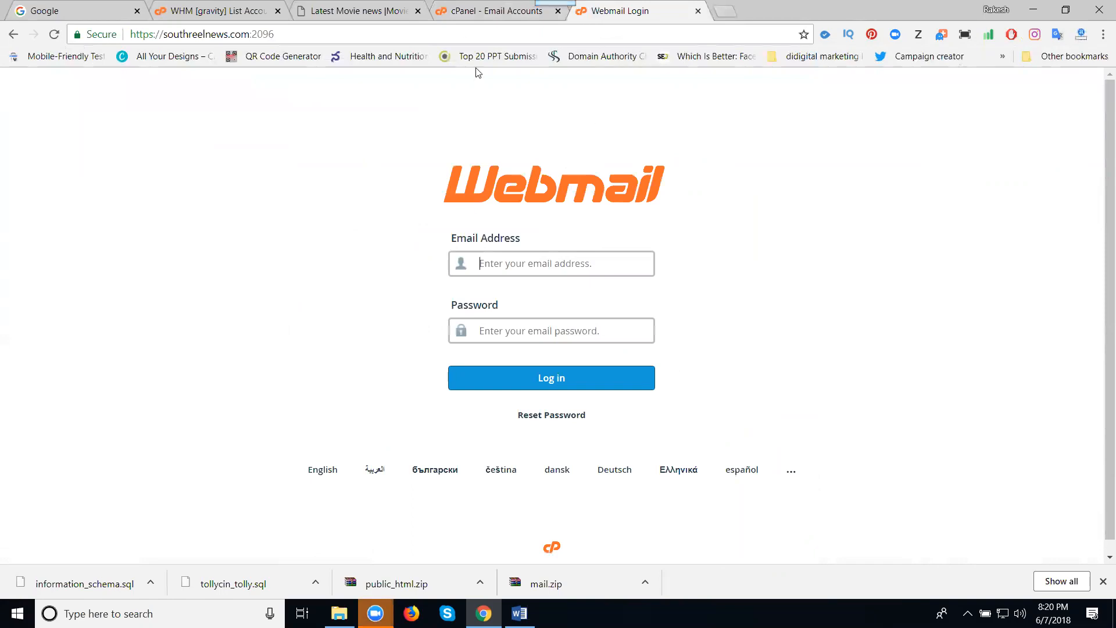
left_click(459, 17)
- Log into Webmail as the new ads account, pasting its address copied from cPanel and entering its password
mouse_move(46, 365)
left_mouse_down()
mouse_move(183, 392)
mouse_move(181, 366)
mouse_move(54, 366)
left_mouse_up()
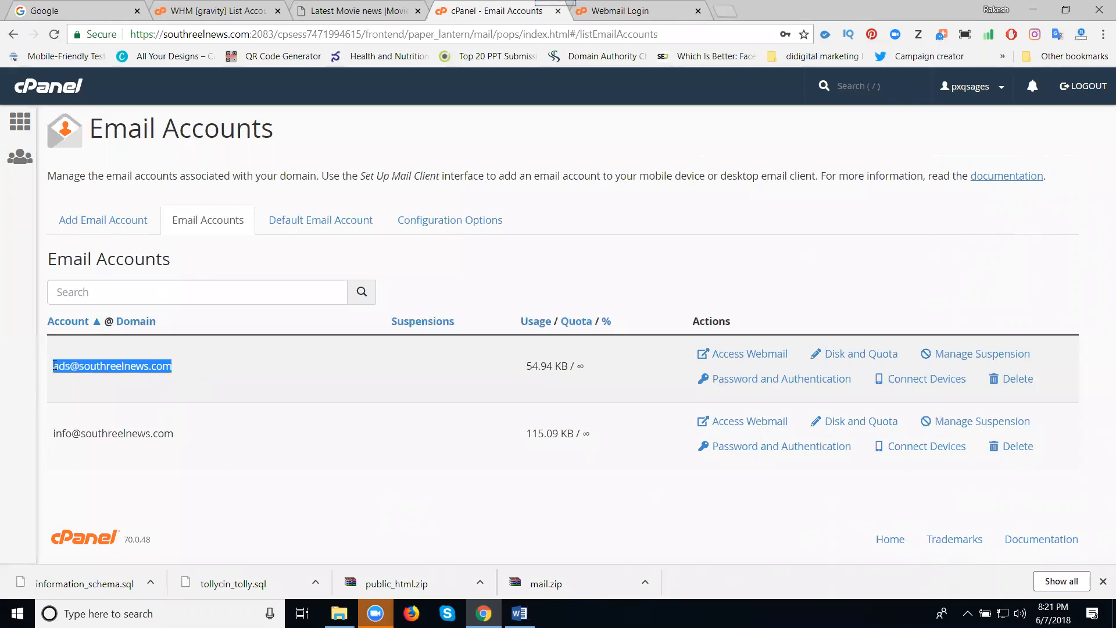
key("ctrl+c")
left_click(618, 11)
key("ctrl+v")
left_click(526, 330)
type("************")
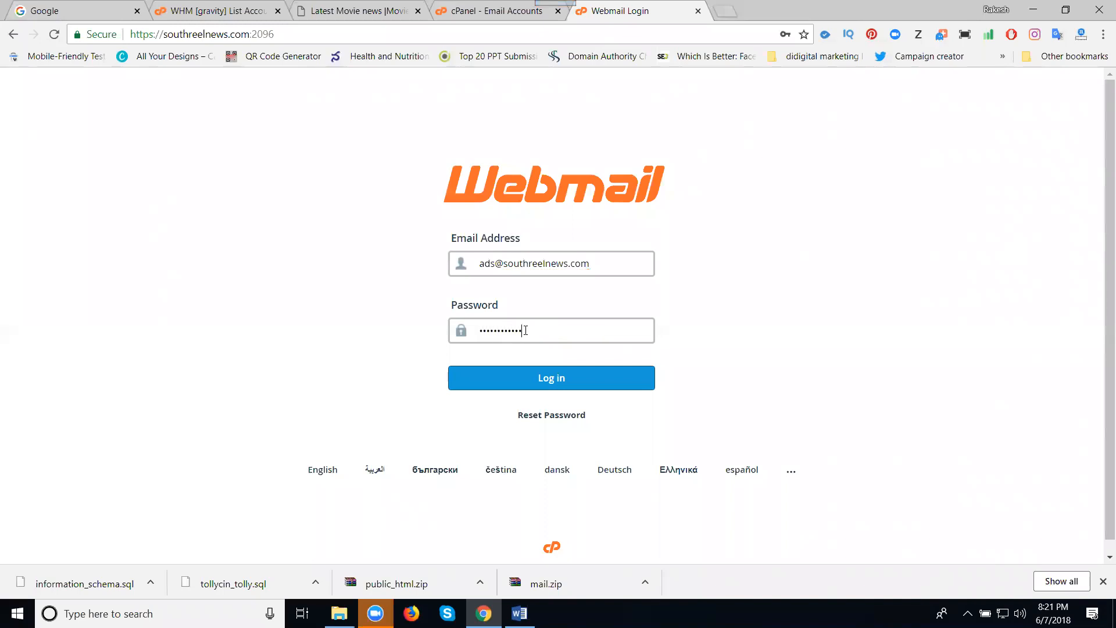
left_click(521, 374)
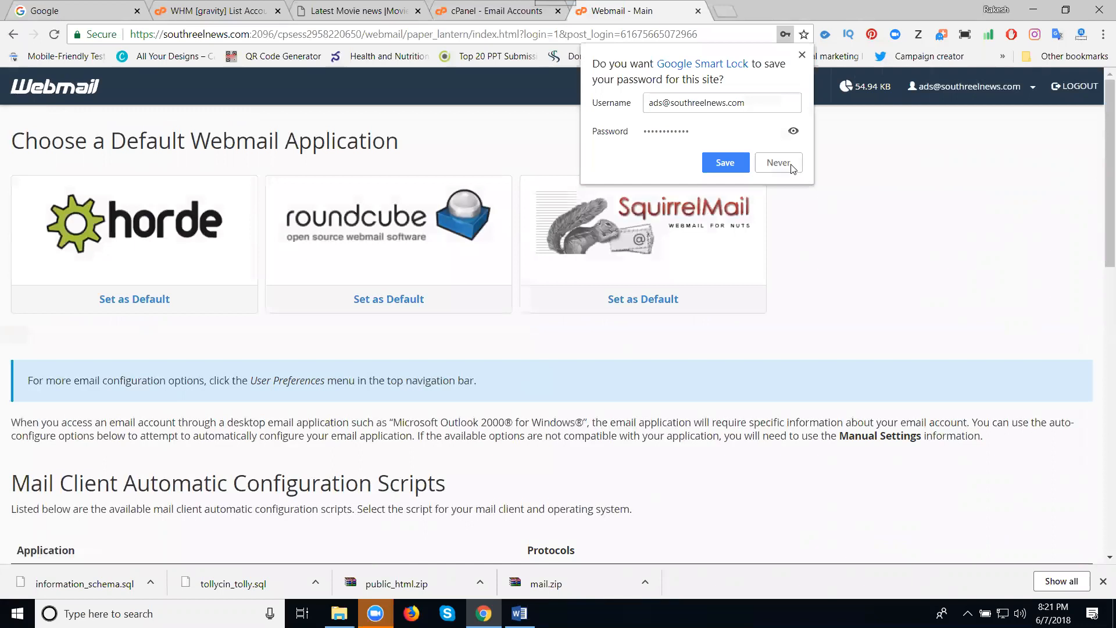
- Decline saving the login and choose Roundcube as the webmail client
left_click(791, 164)
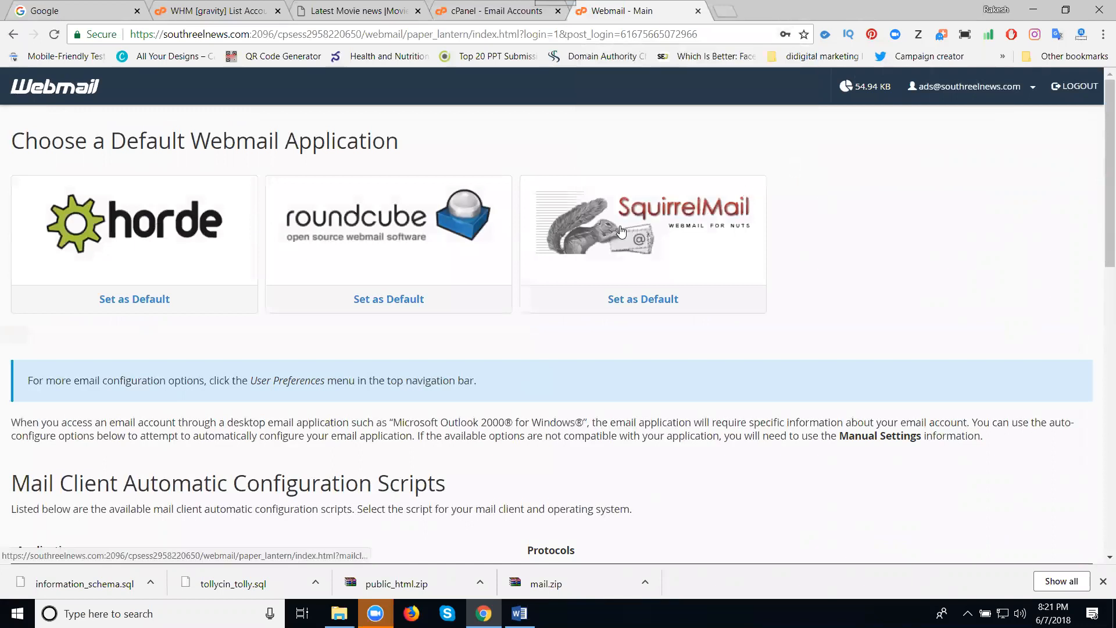
left_click(364, 227)
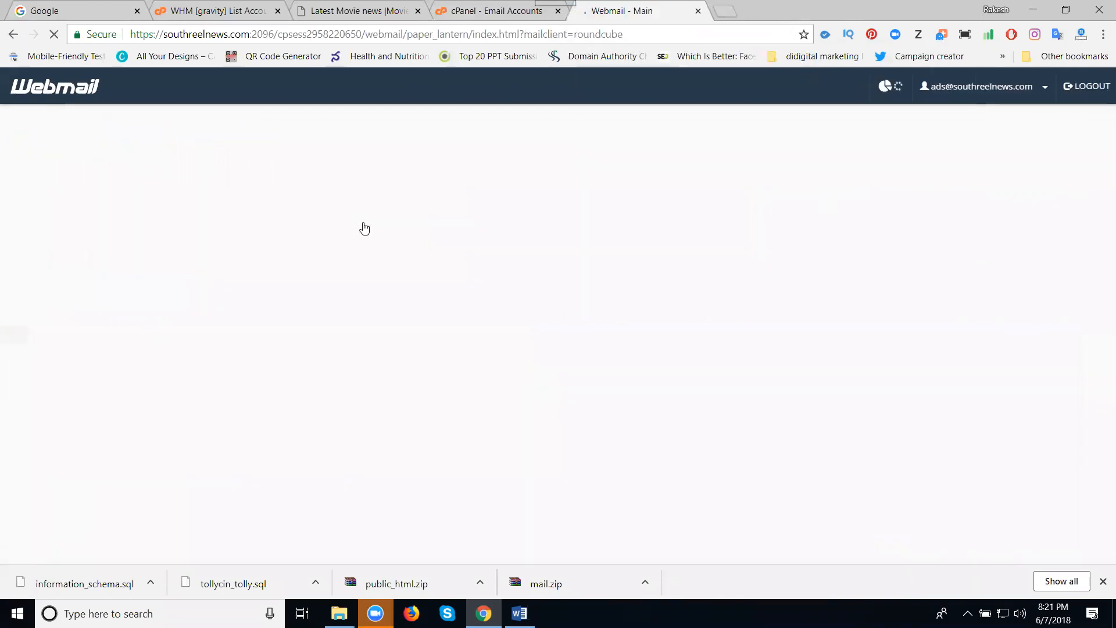